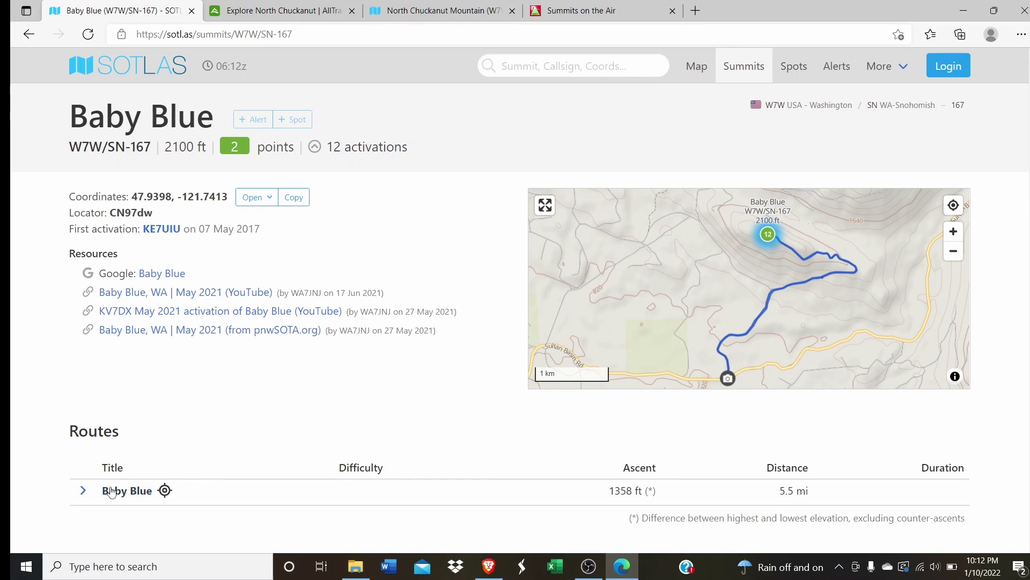
Expand the Baby Blue route and download its track as W7W_SN-167_8481.gpx
{"action": "left_click", "coordinate": [83, 491]}
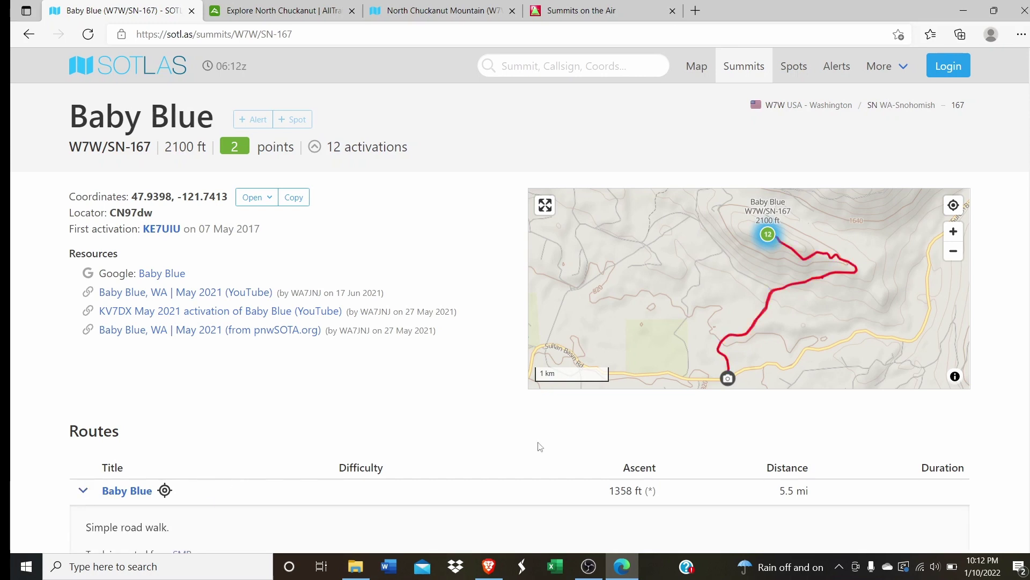
{"action": "scroll", "coordinate": [1021, 211], "scroll_direction": "down", "scroll_amount": 1}
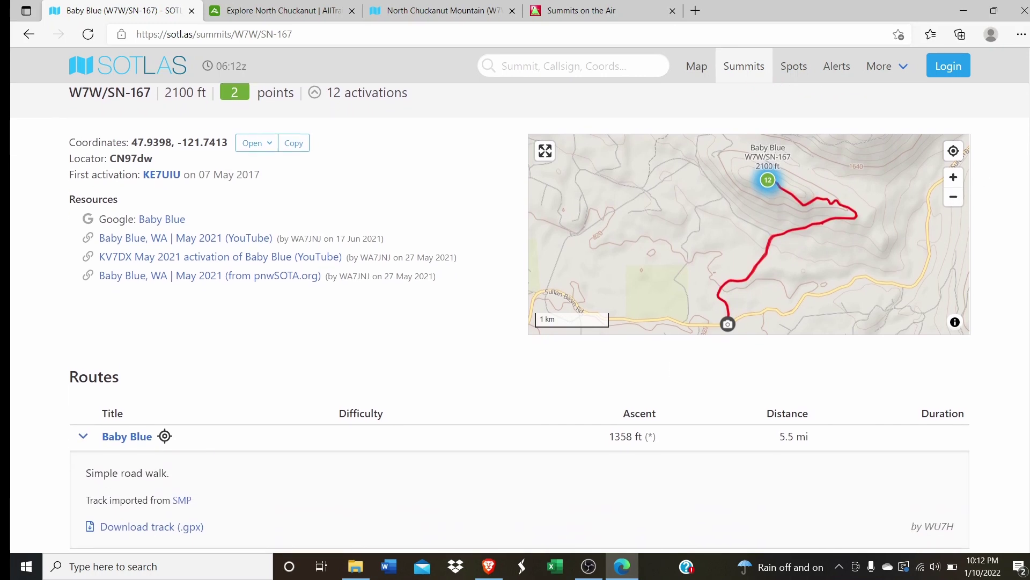
{"action": "scroll", "coordinate": [519, 318], "scroll_direction": "down", "scroll_amount": 1}
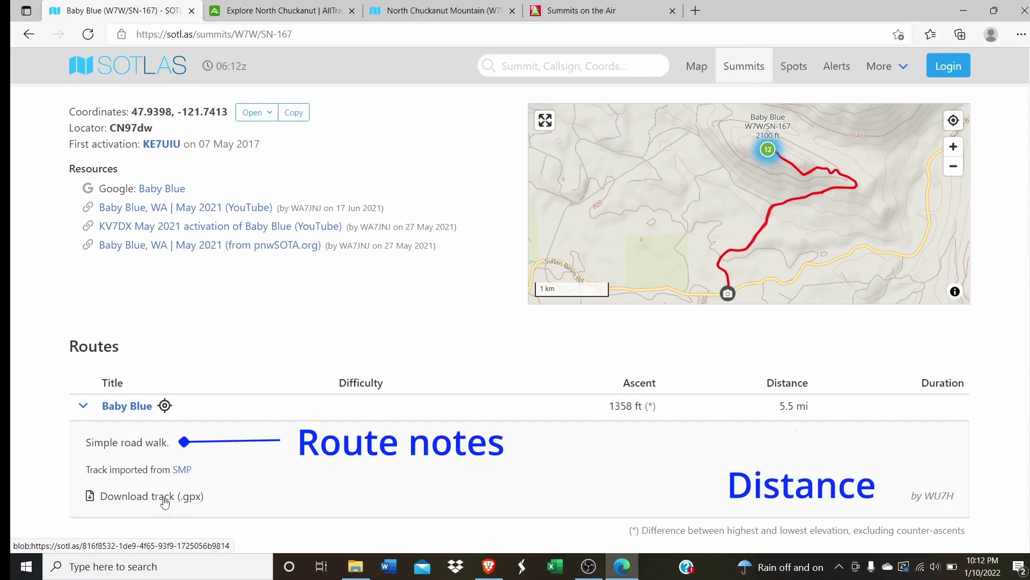
{"action": "left_click", "coordinate": [164, 499]}
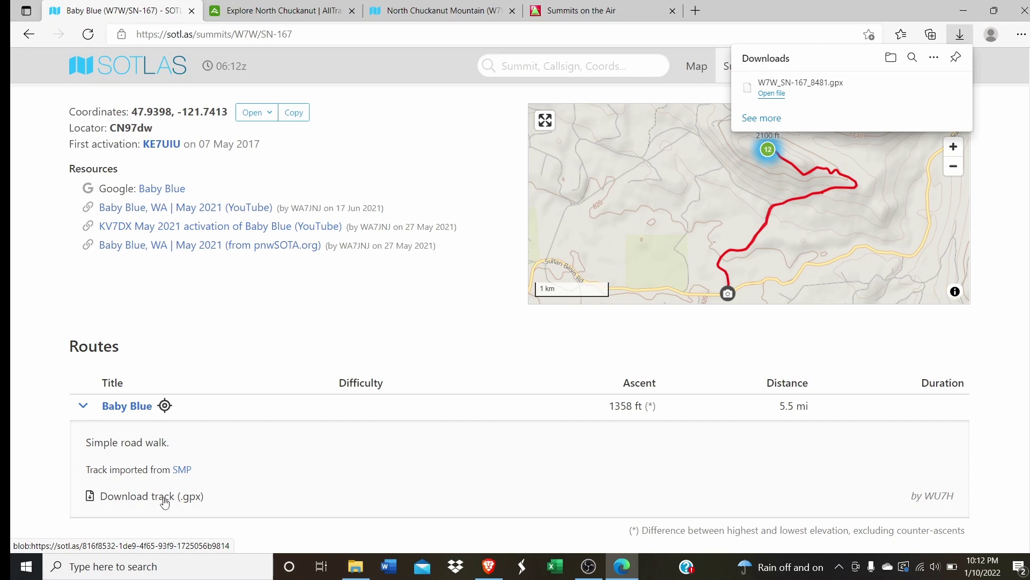
Download the AllTrails North Chuckanut recording as a GPX track file
{"action": "left_click", "coordinate": [308, 9]}
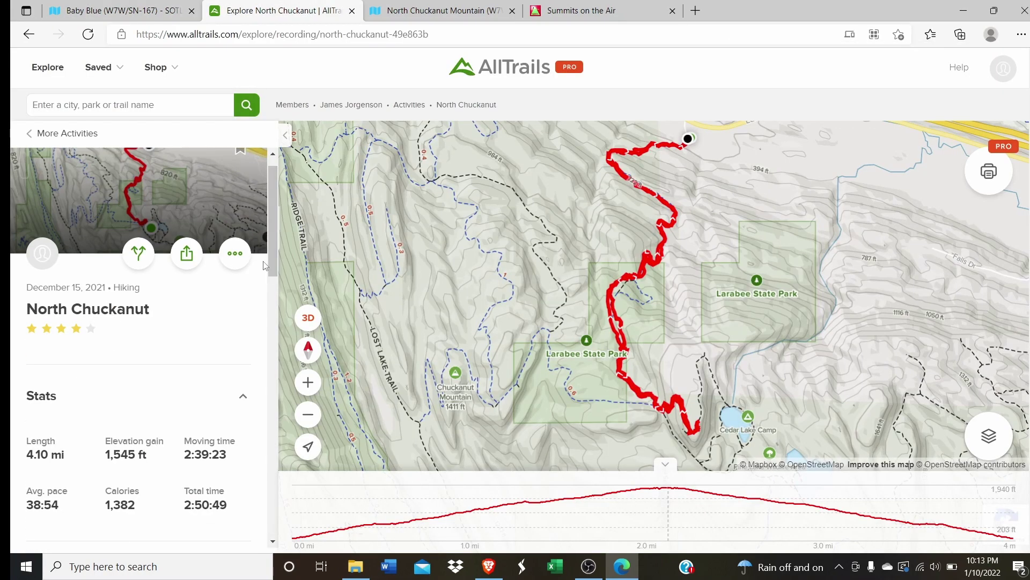
{"action": "left_click", "coordinate": [234, 257]}
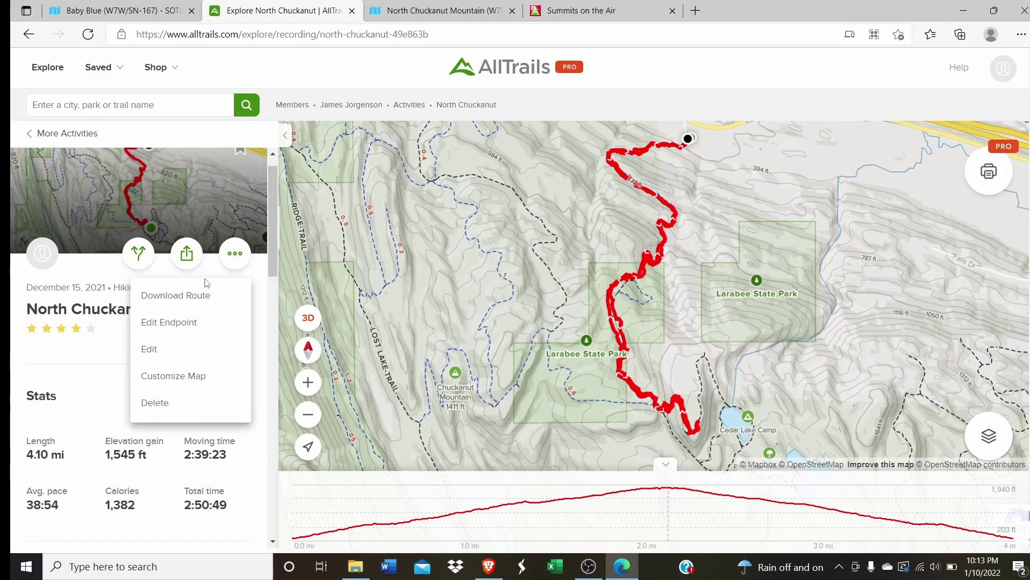
{"action": "left_click", "coordinate": [195, 295]}
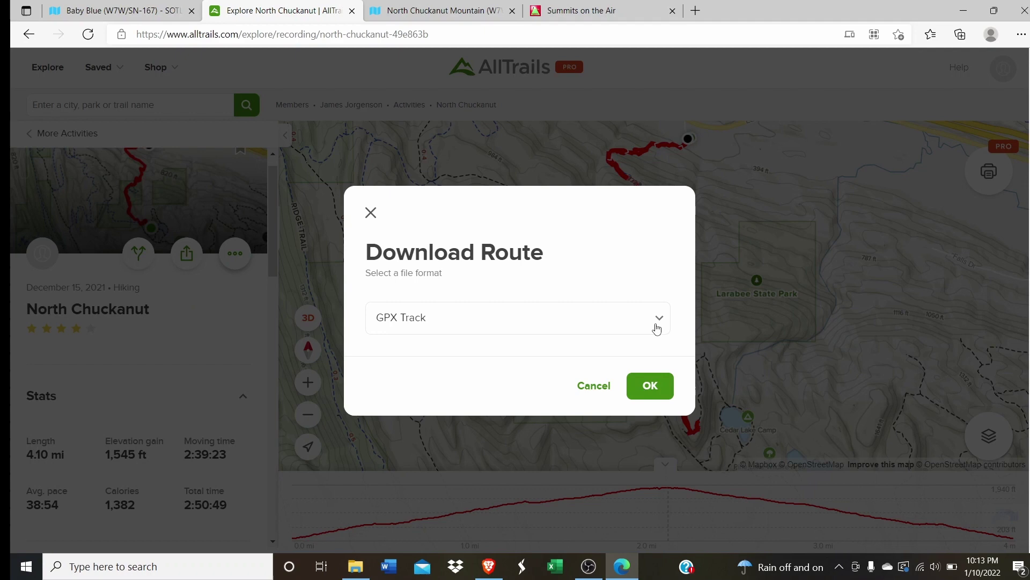
{"action": "left_click", "coordinate": [650, 385]}
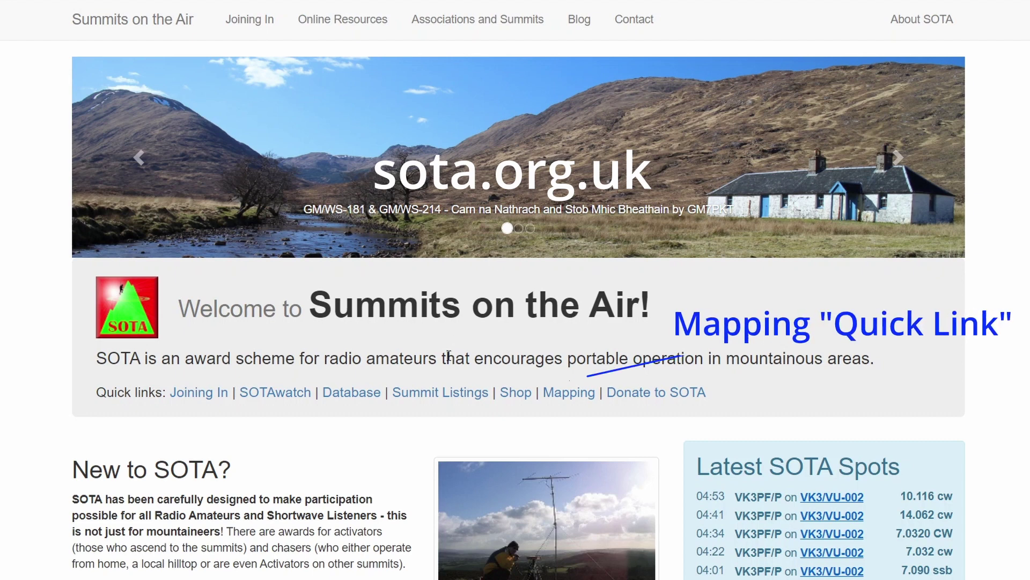
Follow the Mapping quick link on sota.org.uk to open sotamaps.org in a new tab
{"action": "left_click", "coordinate": [558, 400]}
{"action": "left_click", "coordinate": [1006, 61]}
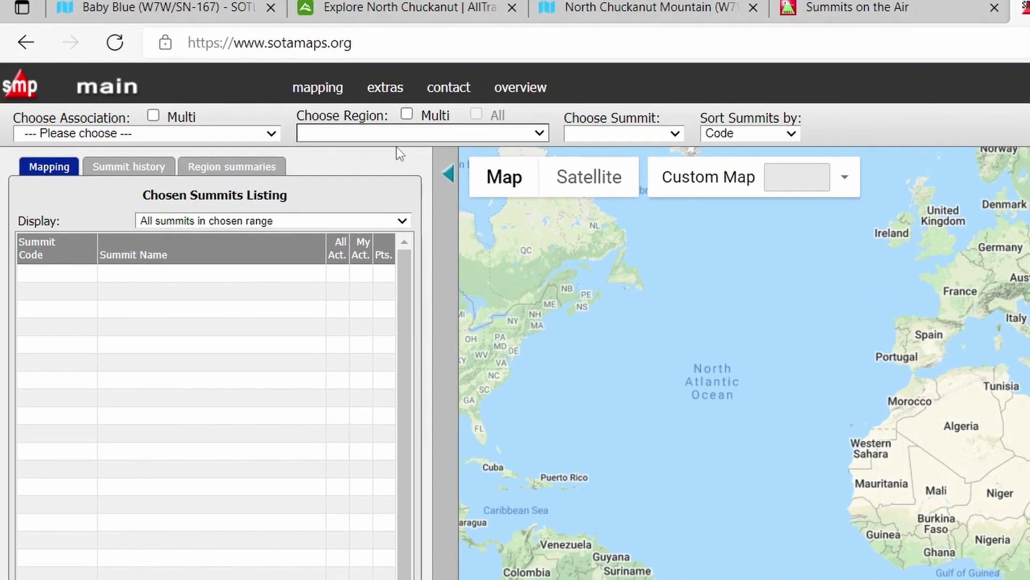
On the tracks page, select W7W Washington, region WH - WA-Whatcom, summit W7W/WH-195 North Chuckanut Mountain
{"action": "mouse_move", "coordinate": [319, 88]}
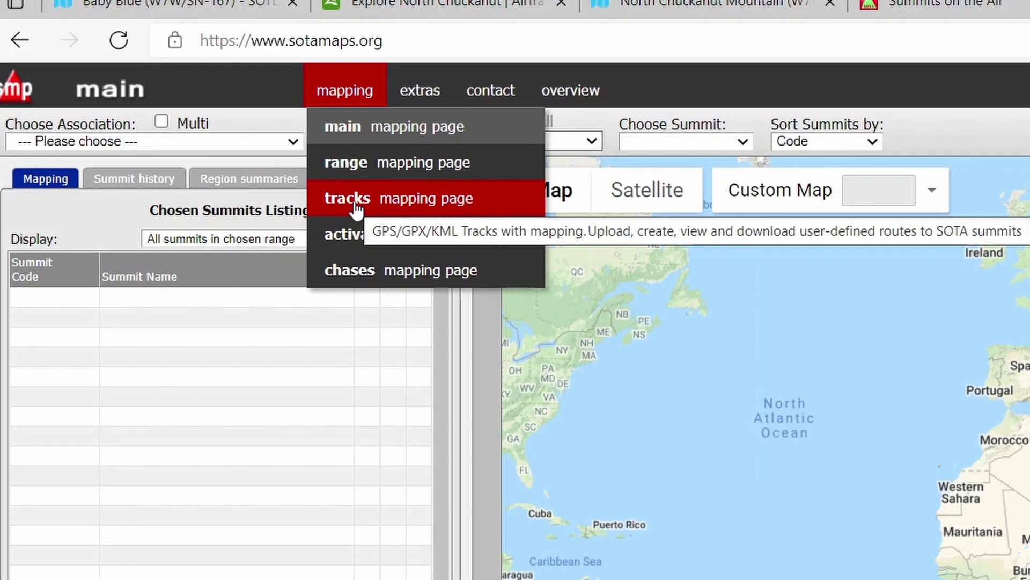
{"action": "left_click", "coordinate": [356, 207]}
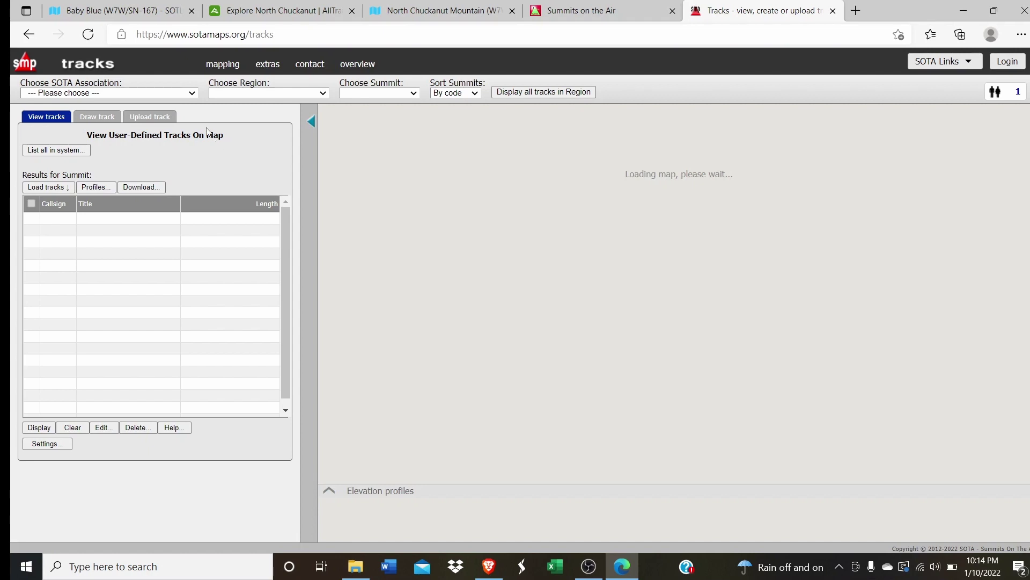
{"action": "left_click", "coordinate": [195, 94]}
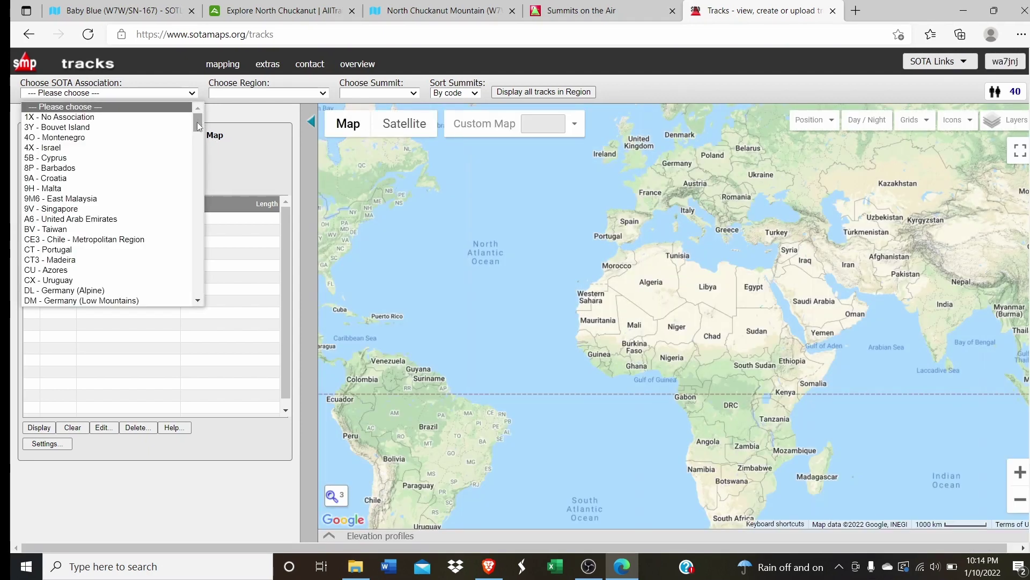
{"action": "left_click_drag", "start_coordinate": [198, 126], "coordinate": [197, 283]}
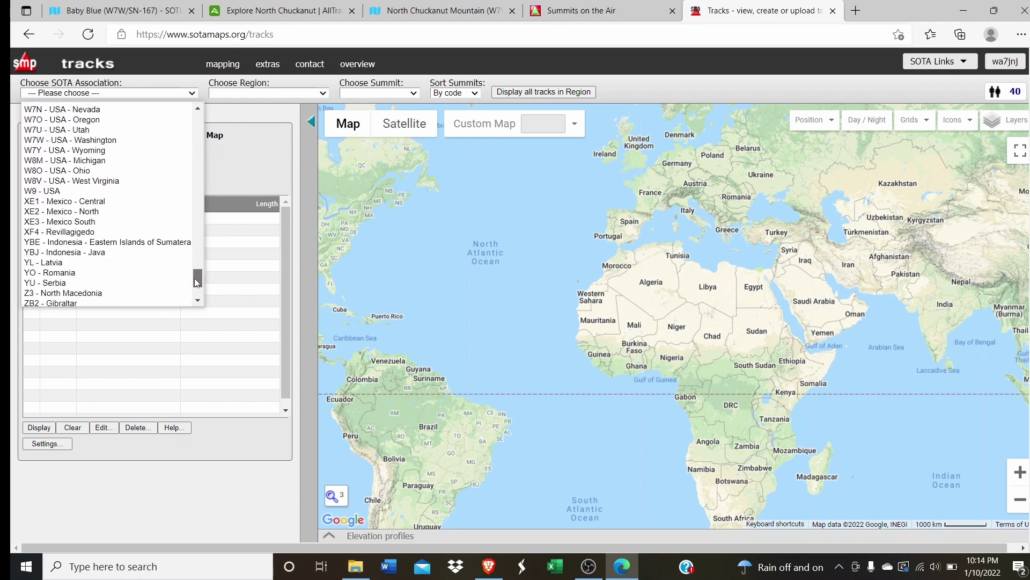
{"action": "left_click", "coordinate": [151, 140]}
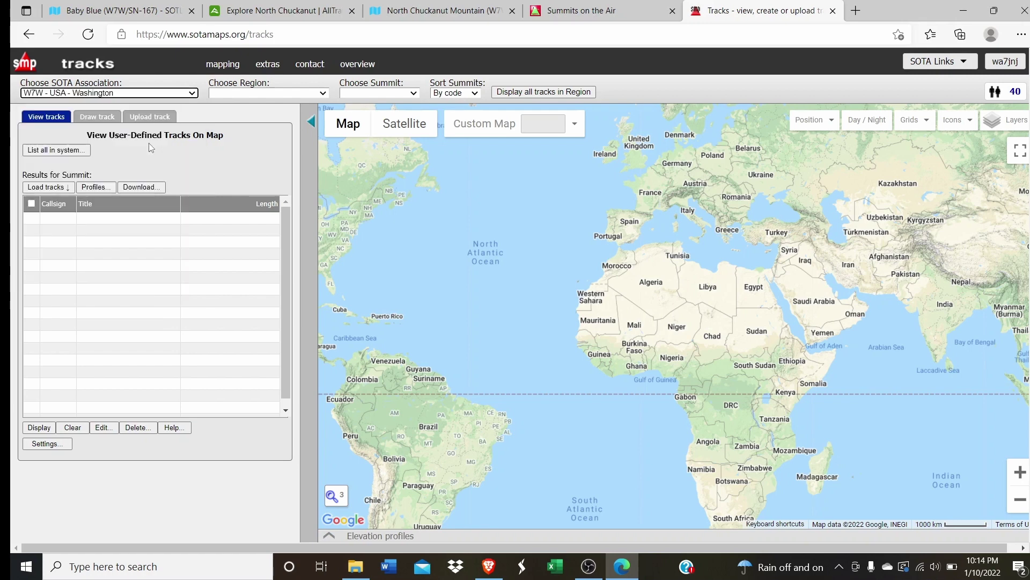
{"action": "left_click", "coordinate": [324, 93]}
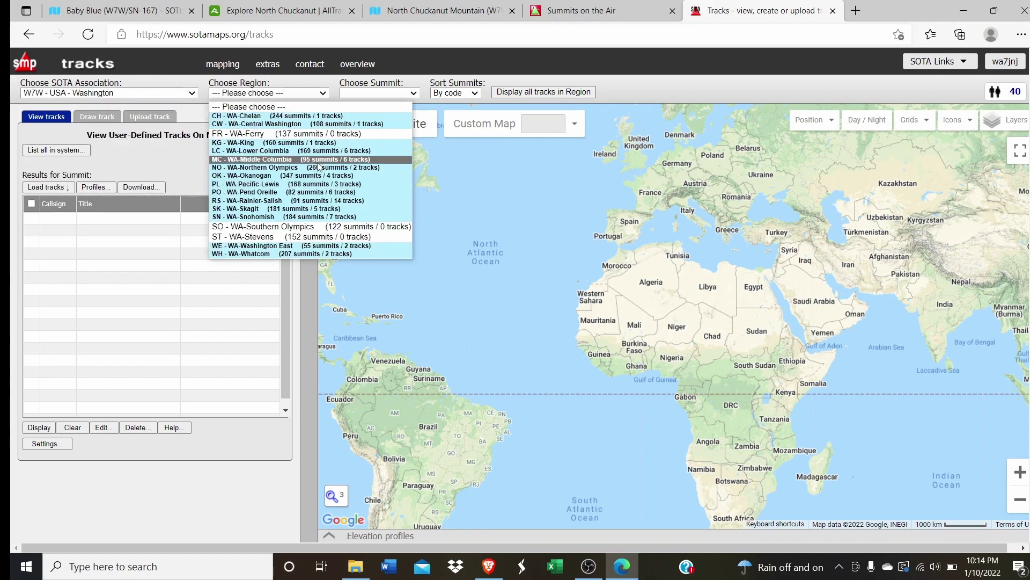
{"action": "left_click", "coordinate": [305, 254]}
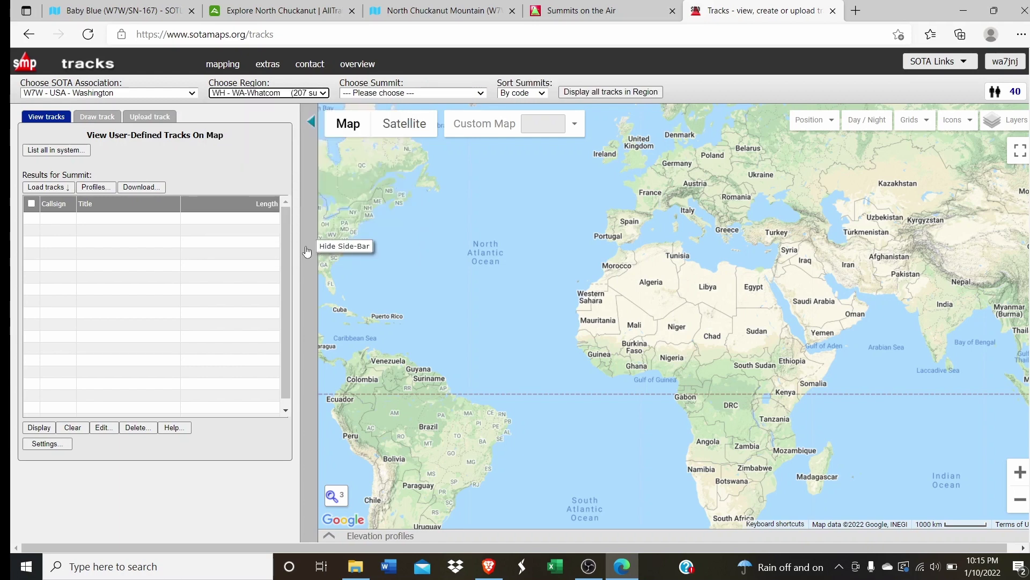
{"action": "left_click", "coordinate": [481, 94]}
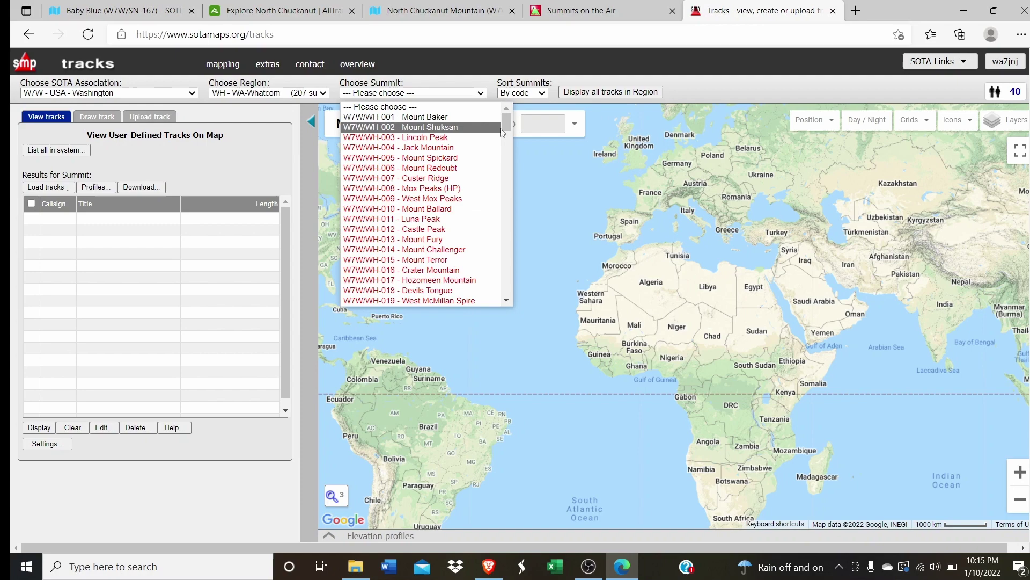
{"action": "left_click_drag", "start_coordinate": [507, 127], "coordinate": [503, 296]}
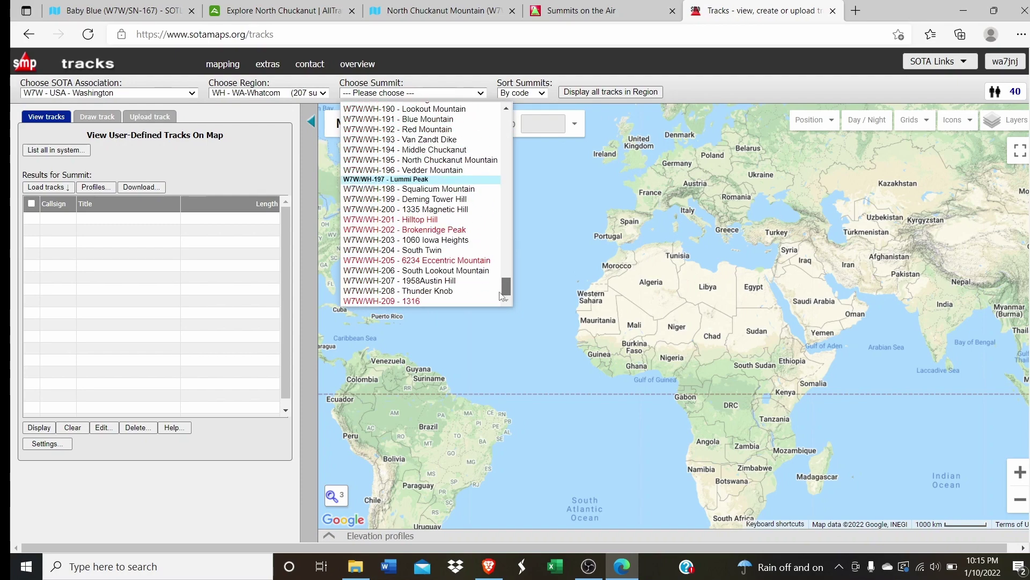
{"action": "left_click", "coordinate": [475, 161]}
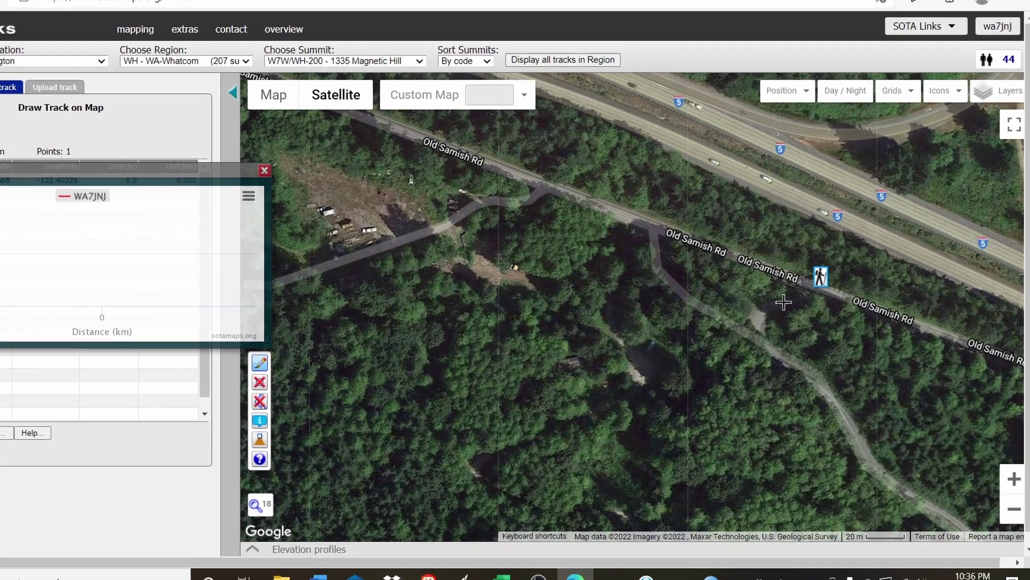
Place a few trial track points along the trail off Old Samish Rd, then switch to Upload track
{"action": "left_click", "coordinate": [782, 300]}
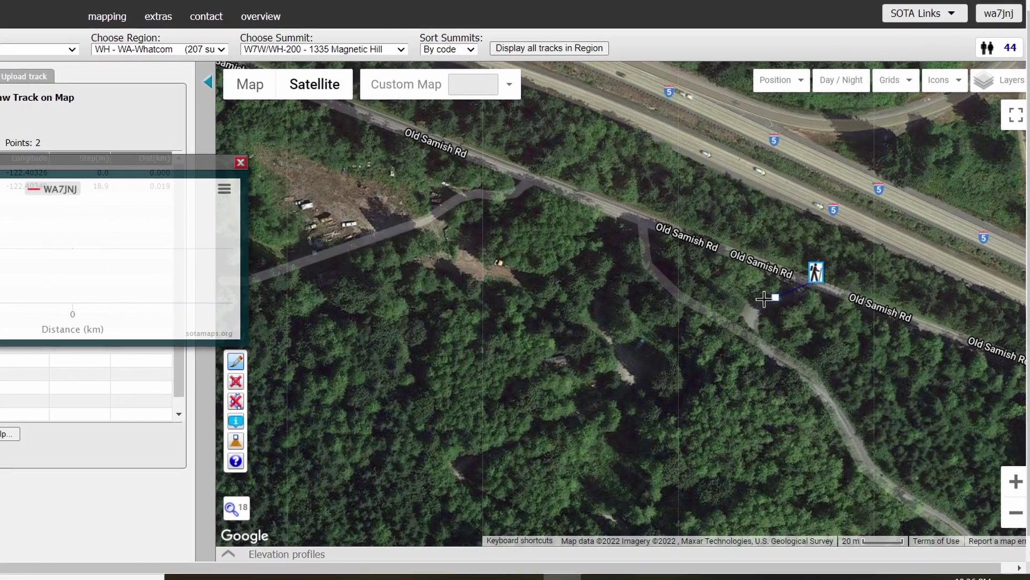
{"action": "left_click", "coordinate": [758, 319]}
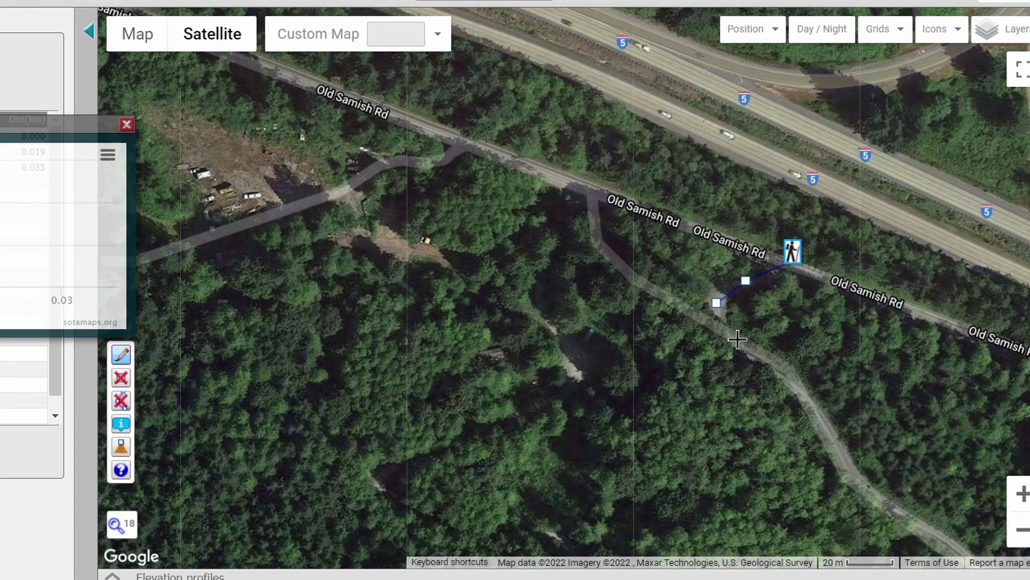
{"action": "left_click", "coordinate": [728, 306]}
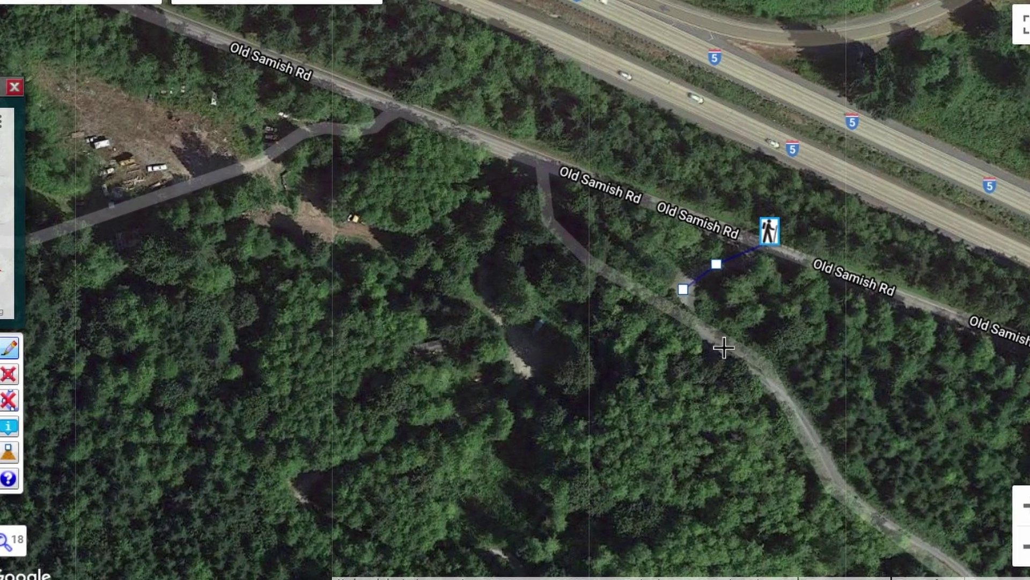
{"action": "left_click", "coordinate": [723, 345]}
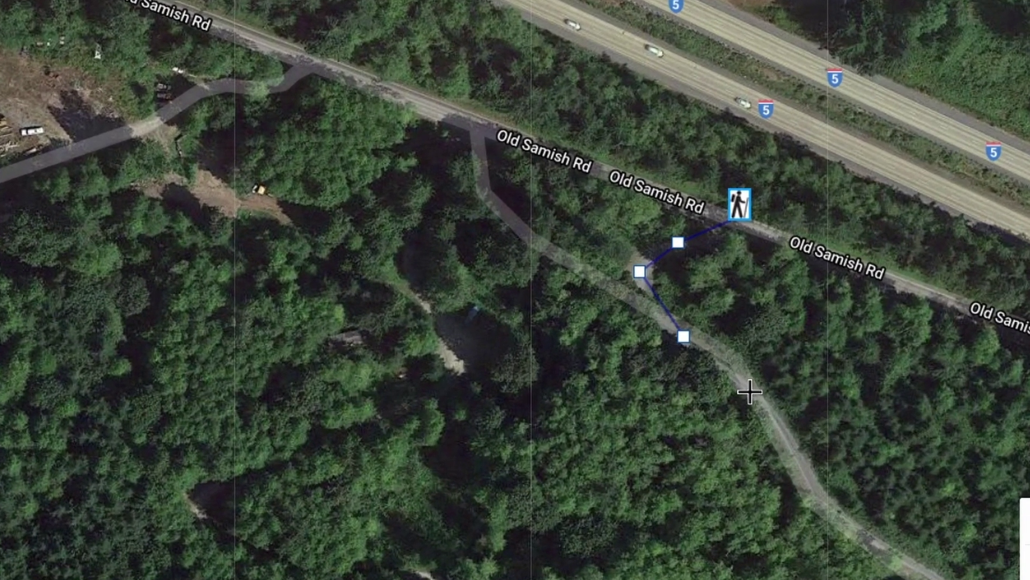
{"action": "left_click", "coordinate": [777, 391]}
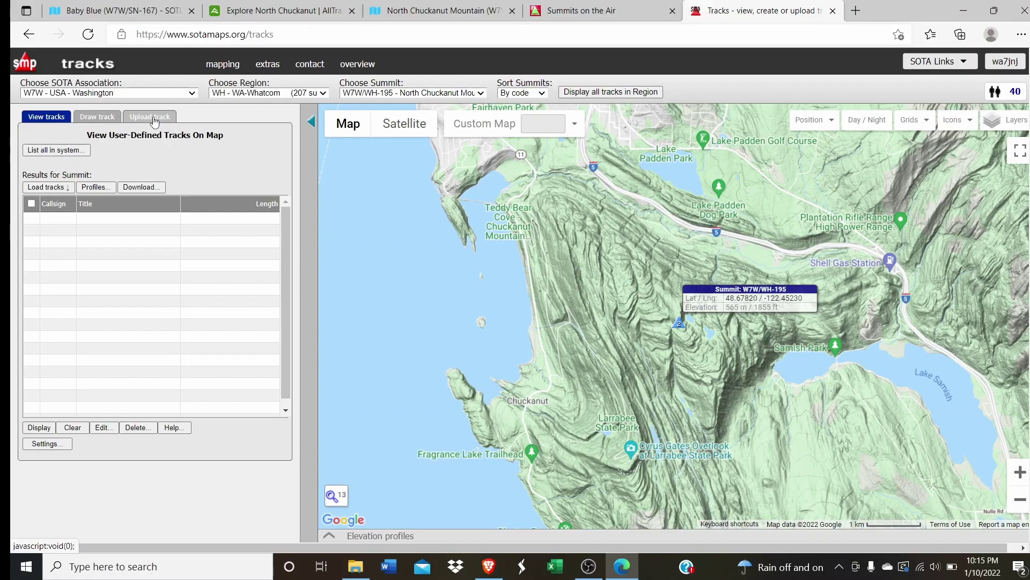
{"action": "left_click", "coordinate": [150, 117]}
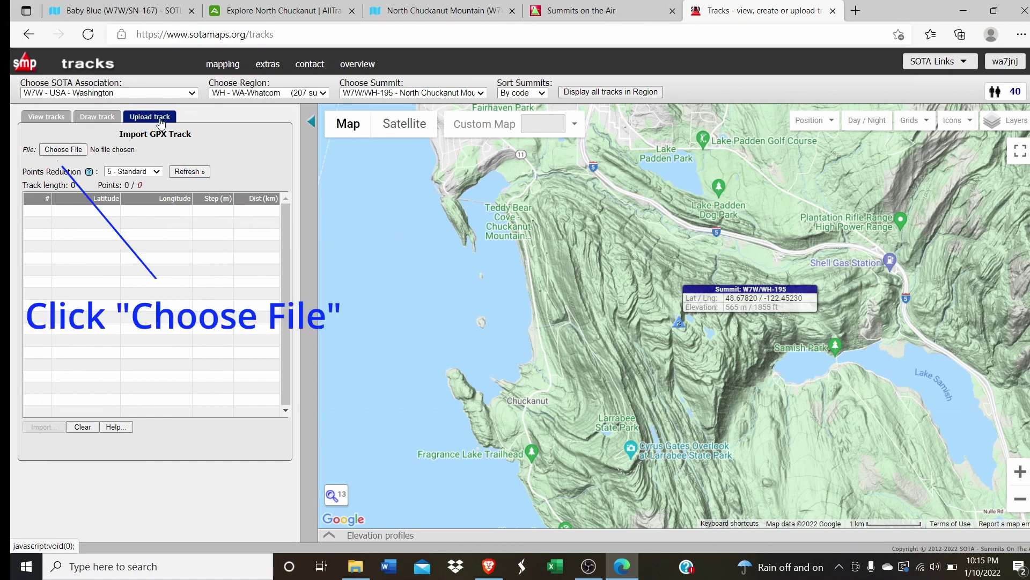
Upload North Chuckanut .gpx from the Downloads folder
{"action": "left_click", "coordinate": [66, 149]}
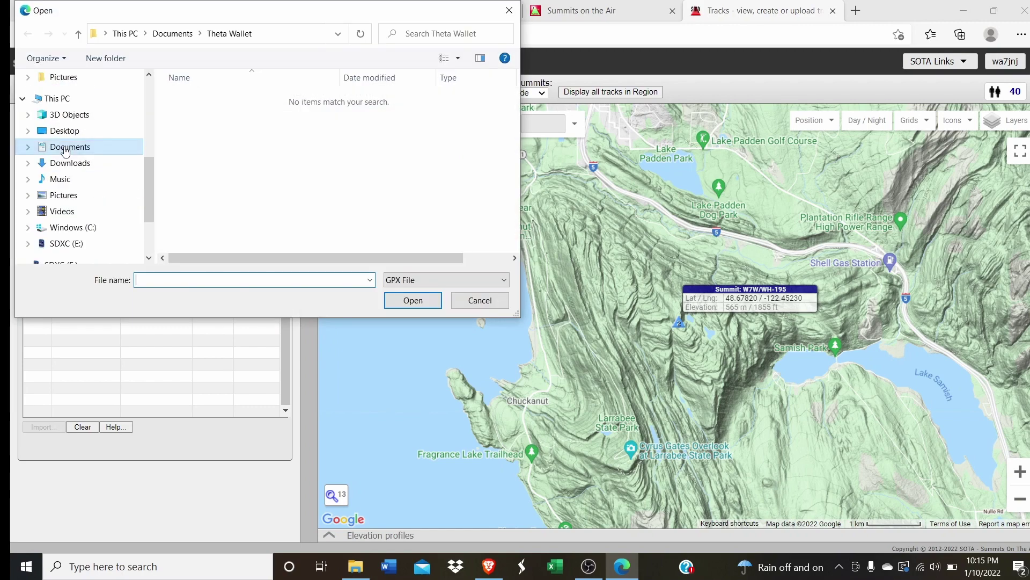
{"action": "left_click", "coordinate": [69, 163]}
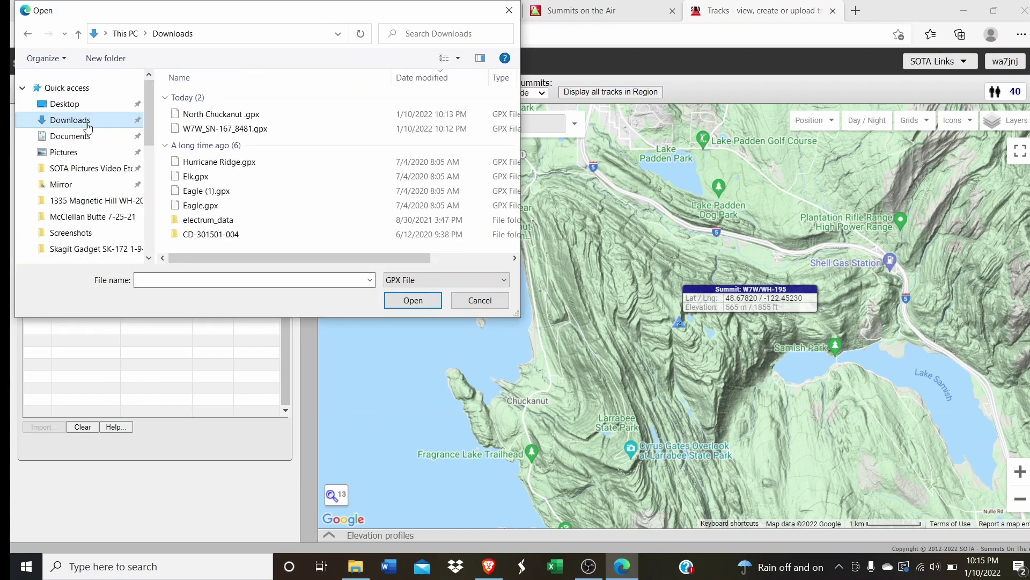
{"action": "left_click", "coordinate": [236, 118]}
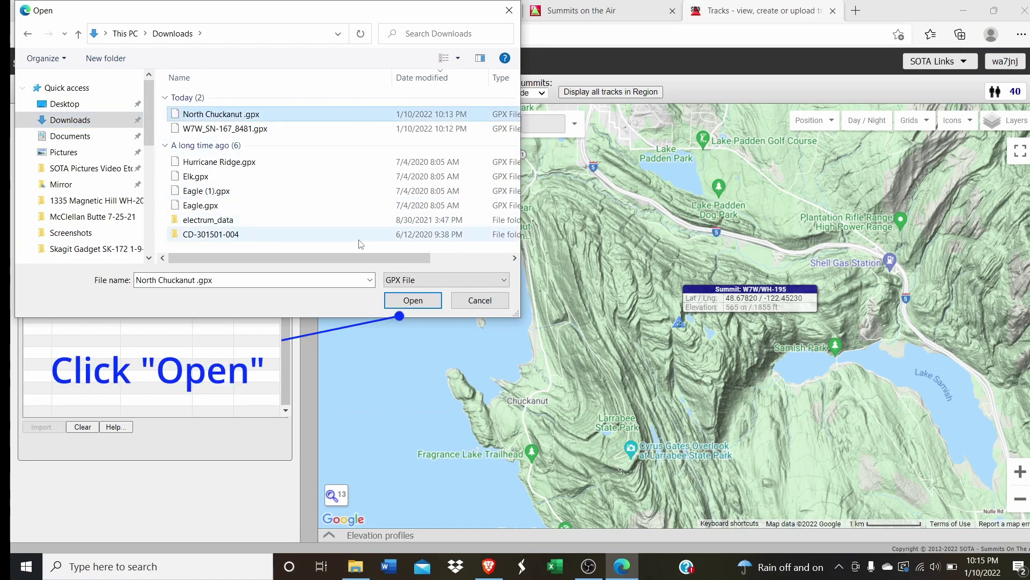
{"action": "left_click", "coordinate": [414, 301]}
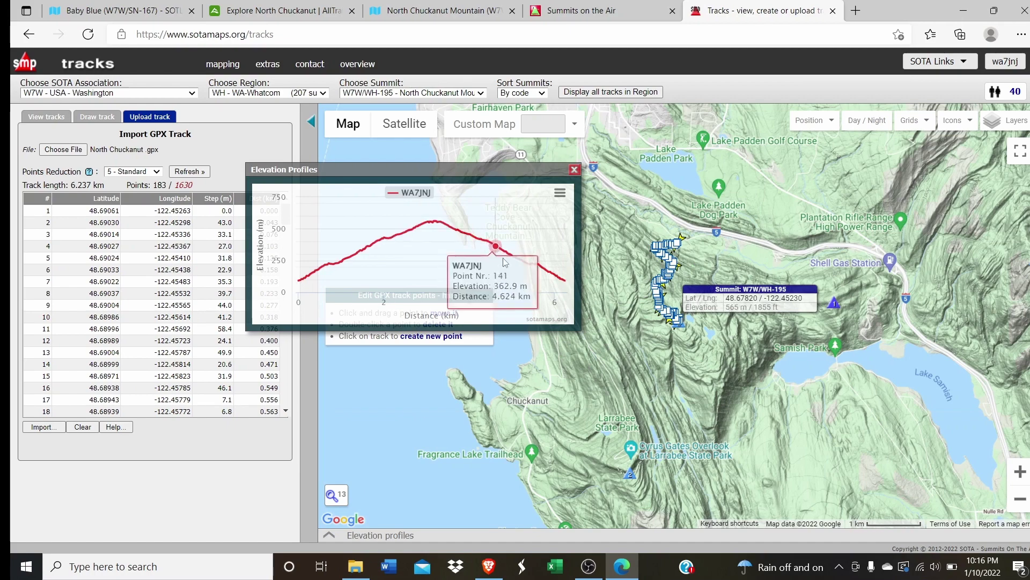
Close the elevation profile and drag stray track points back onto the trail, giving 5.756 km
{"action": "left_click", "coordinate": [574, 169]}
{"action": "left_click_drag", "start_coordinate": [638, 470], "coordinate": [683, 462]}
{"action": "left_click_drag", "start_coordinate": [795, 438], "coordinate": [699, 241]}
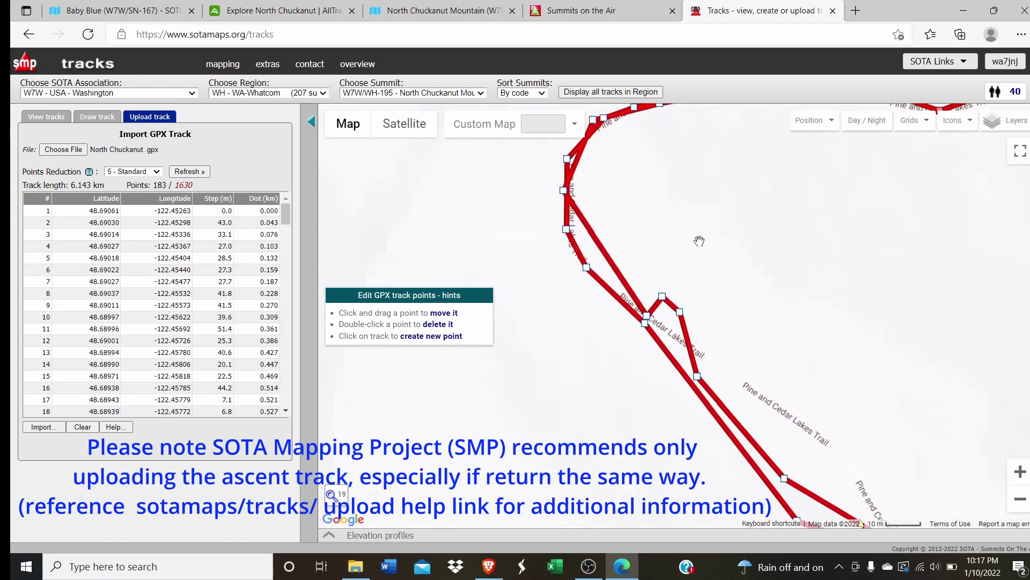
{"action": "left_click_drag", "start_coordinate": [647, 318], "coordinate": [597, 281]}
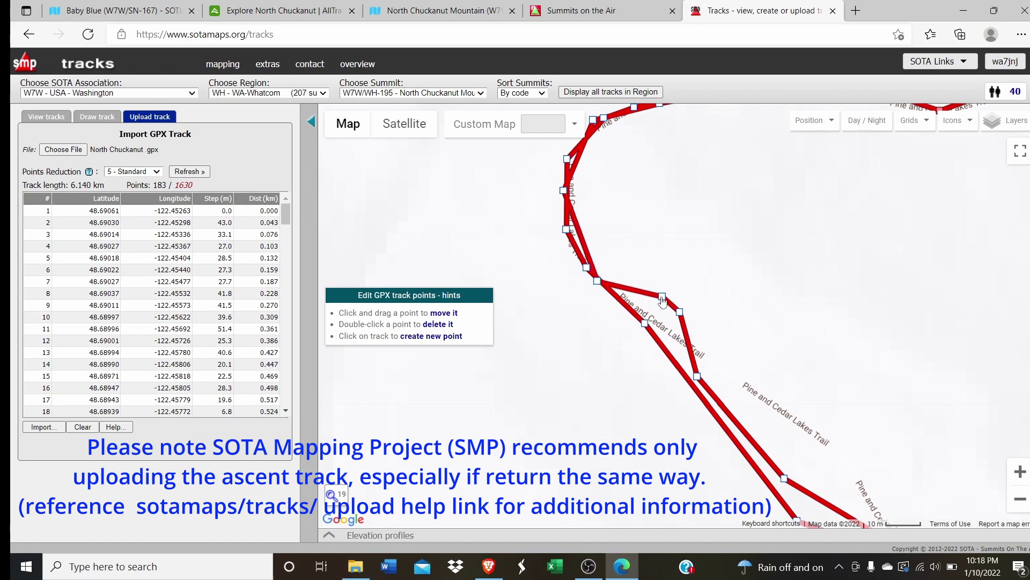
{"action": "left_click_drag", "start_coordinate": [662, 297], "coordinate": [682, 338]}
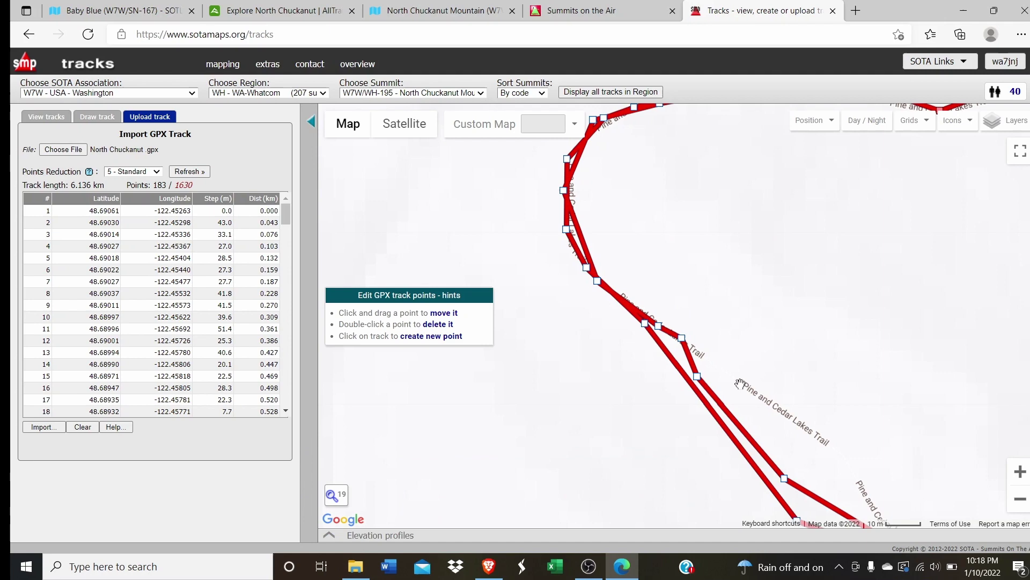
{"action": "left_click_drag", "start_coordinate": [801, 384], "coordinate": [678, 262]}
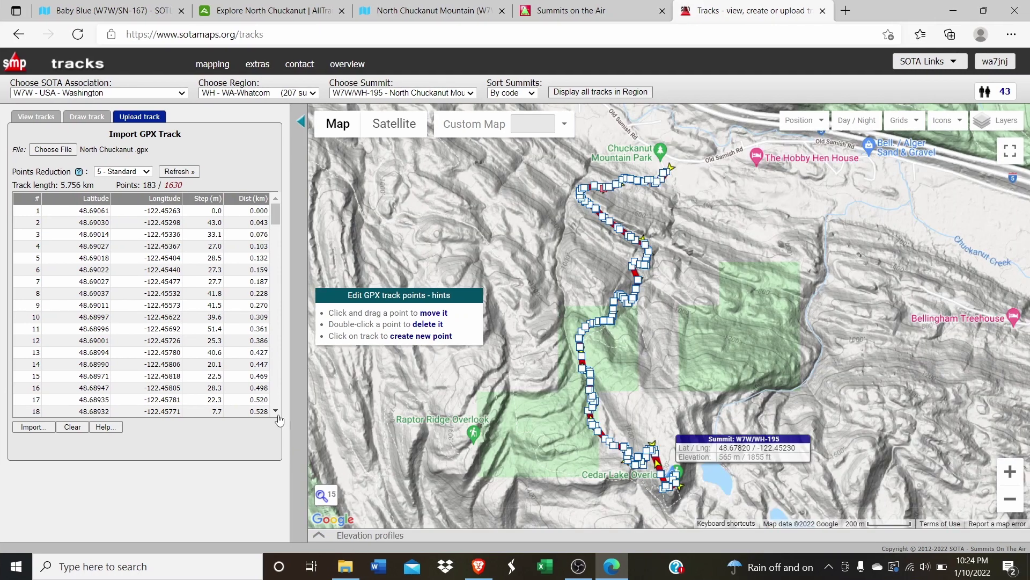
Import and save the track titled 'North Chuckanut summit and viewpoints' with trailhead and lookout notes
{"action": "left_click", "coordinate": [30, 429]}
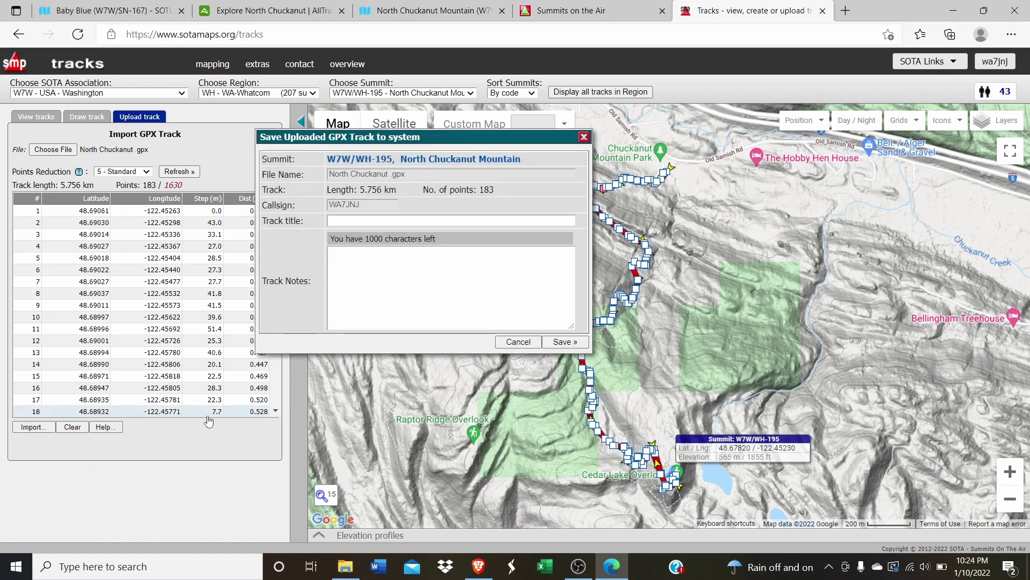
{"action": "left_click", "coordinate": [394, 220]}
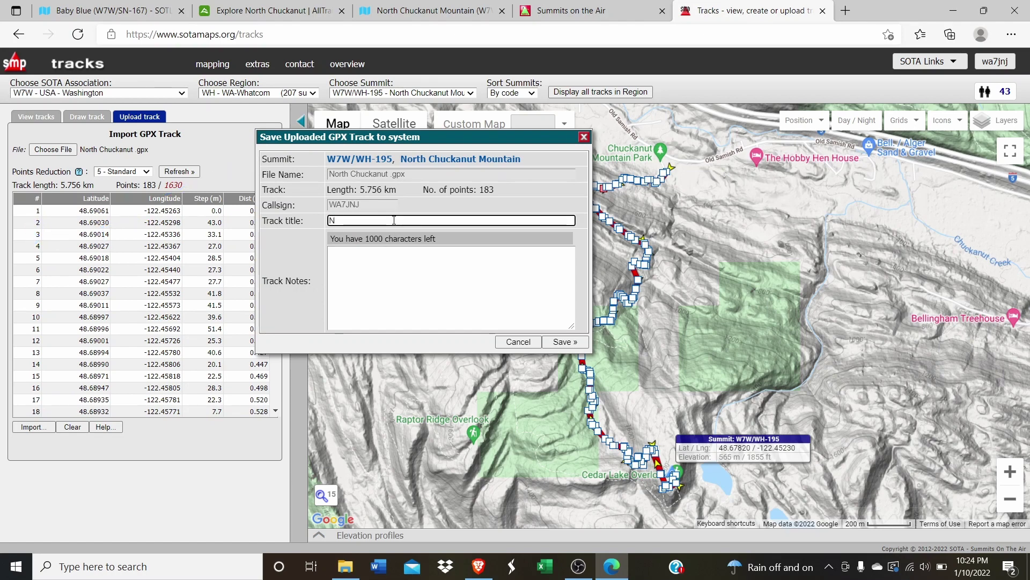
{"action": "type", "text": "North Chuckanut "}
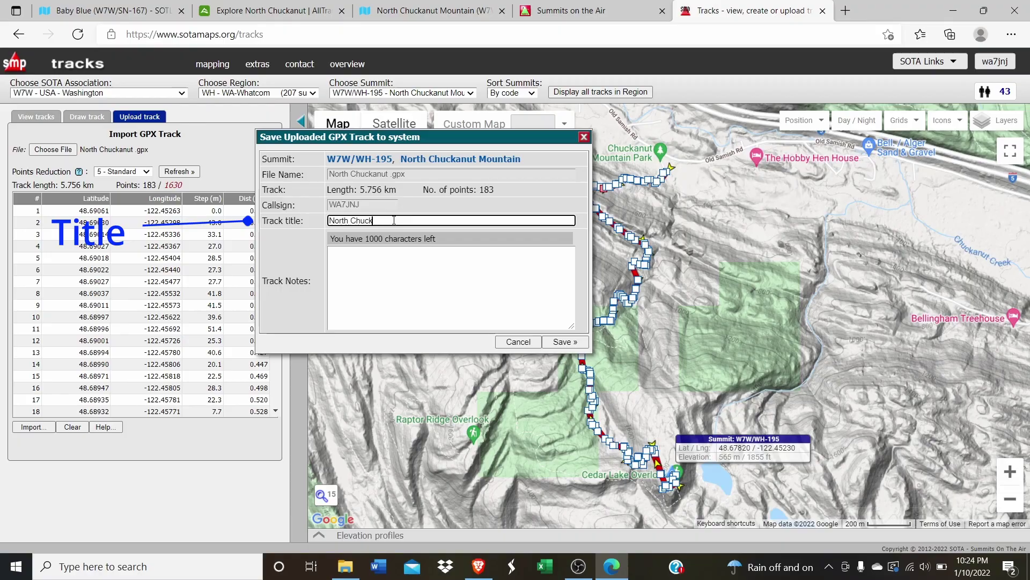
{"action": "type", "text": "sum"}
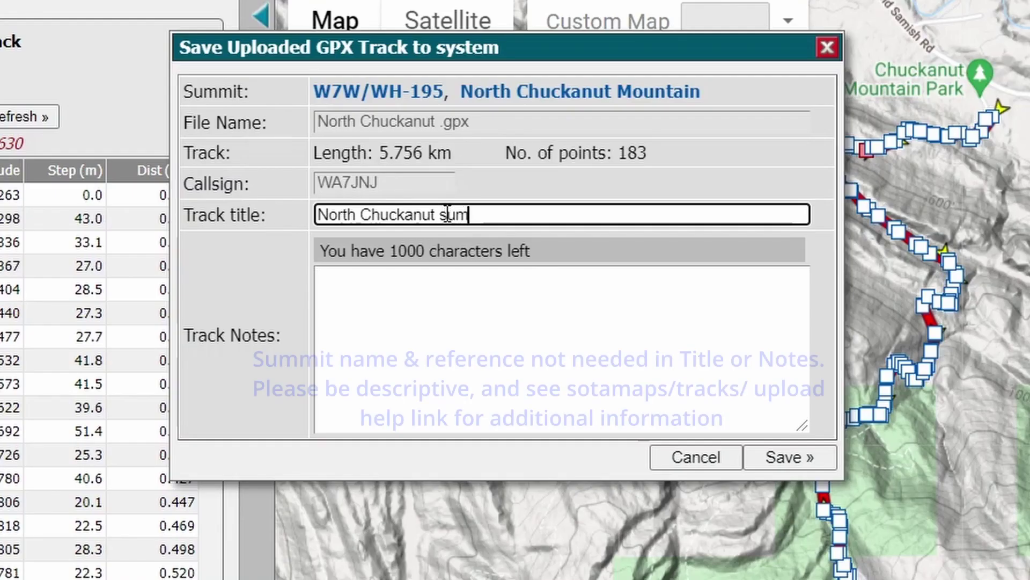
{"action": "type", "text": "mit a"}
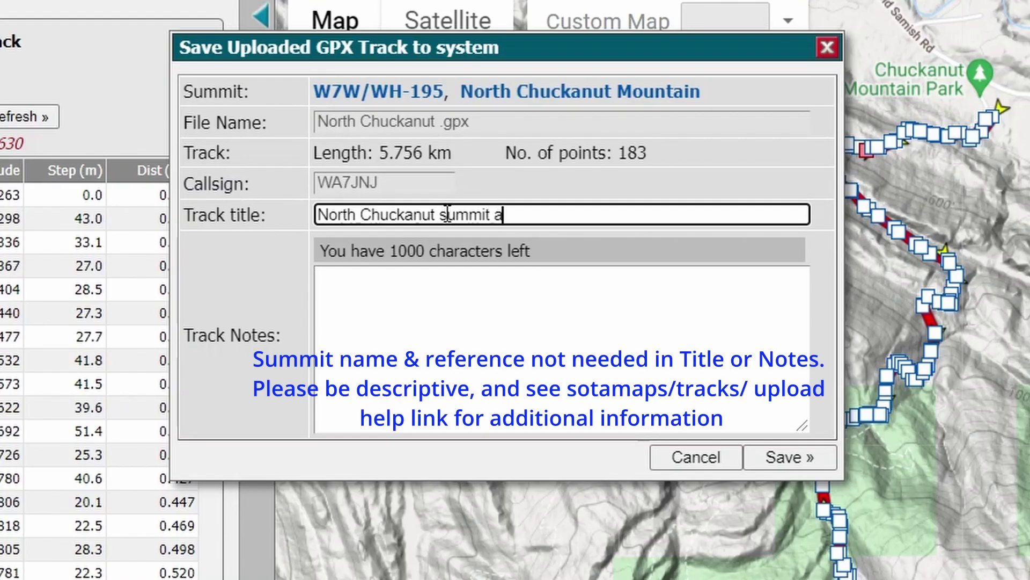
{"action": "type", "text": "nd viewpin"}
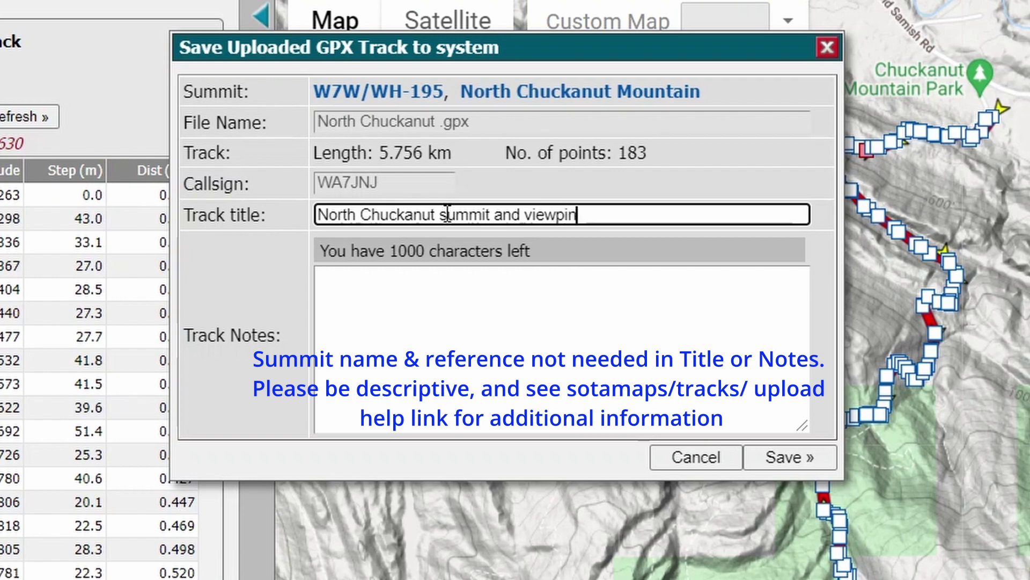
{"action": "type", "text": "oints"}
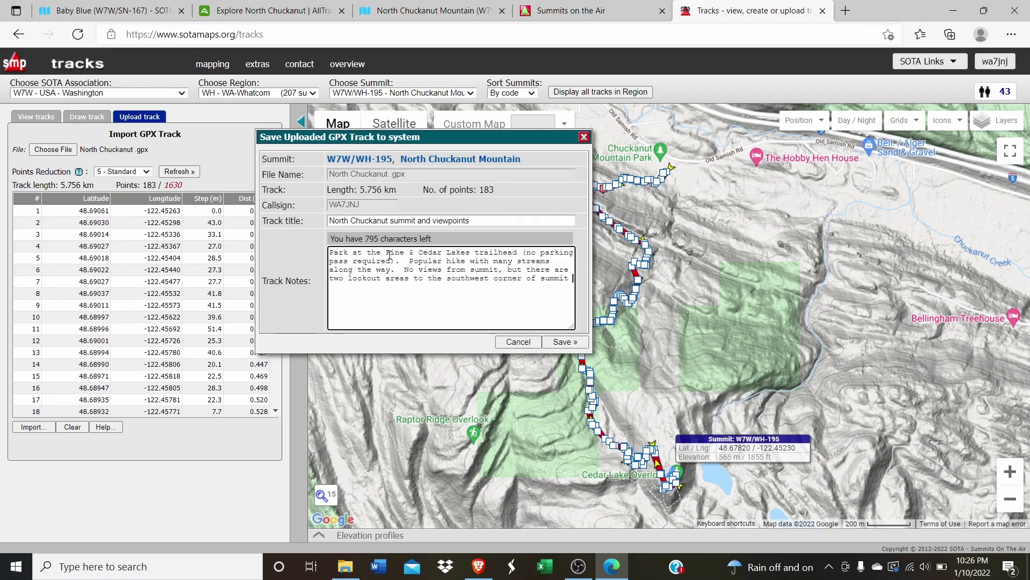
{"action": "type", "text": "and east si"}
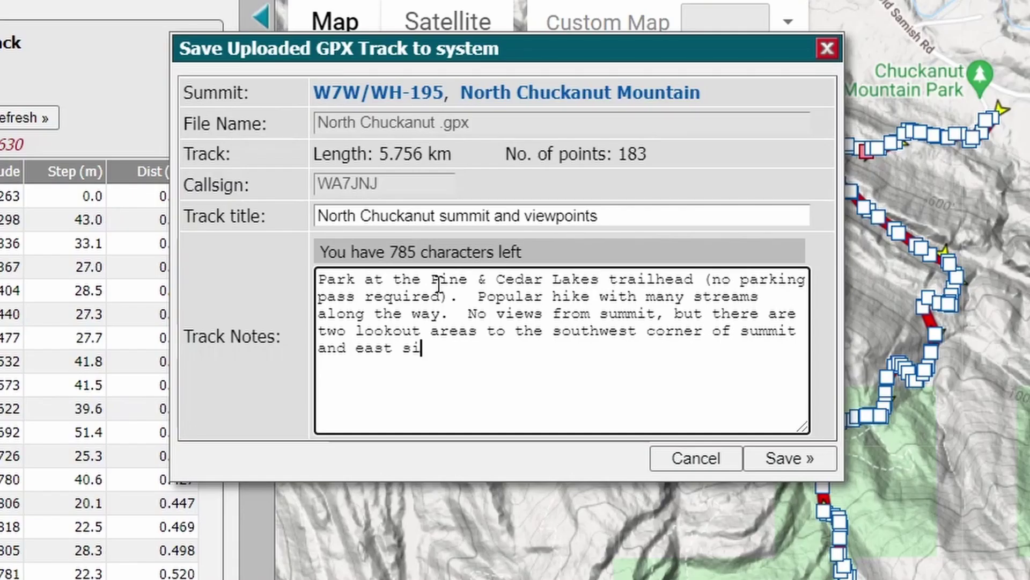
{"action": "type", "text": "de of summit"}
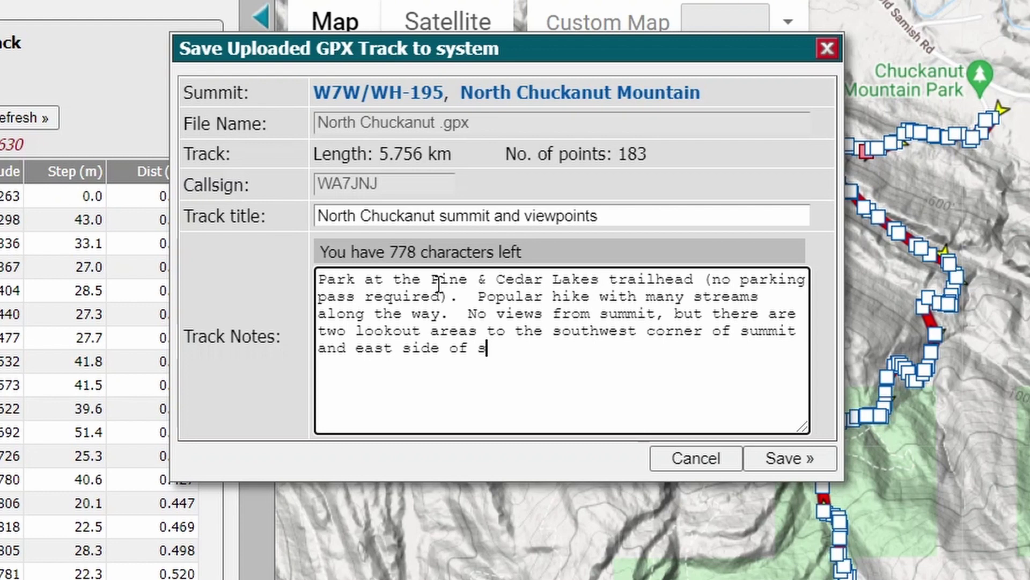
{"action": "type", "text": "."}
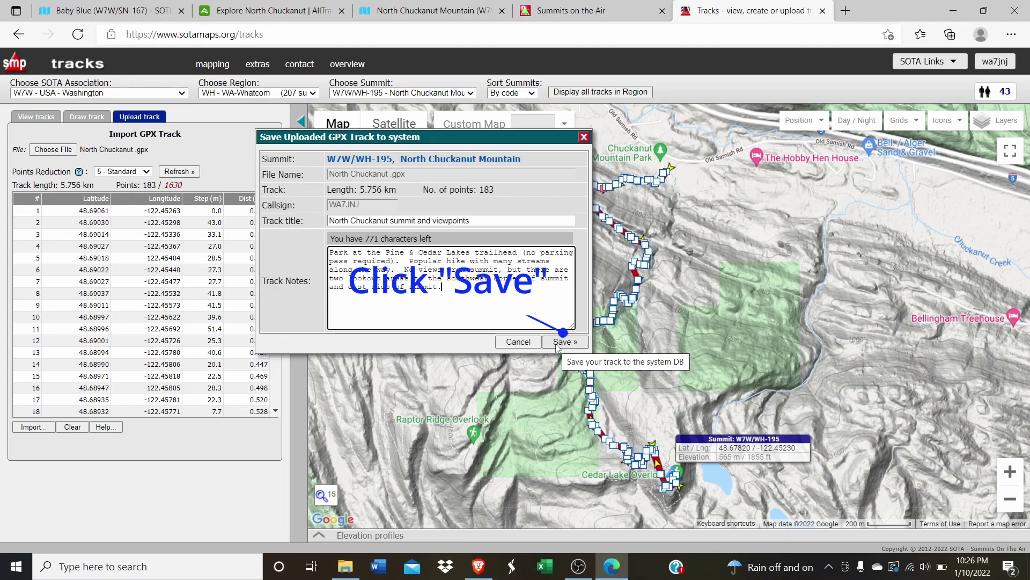
{"action": "left_click", "coordinate": [557, 341]}
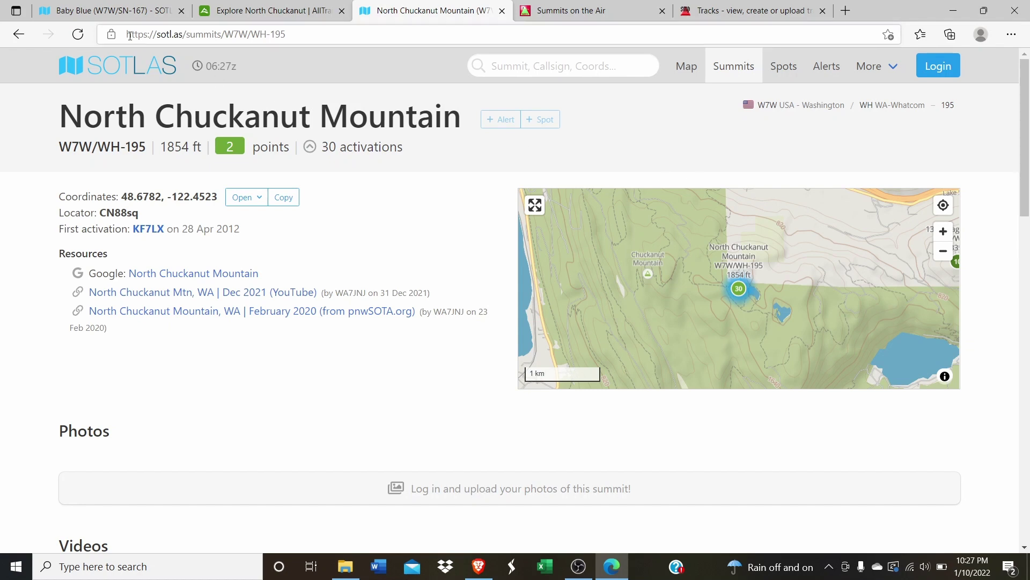
Reload the SOTLAS North Chuckanut Mountain page so the new route appears
{"action": "left_click", "coordinate": [78, 35]}
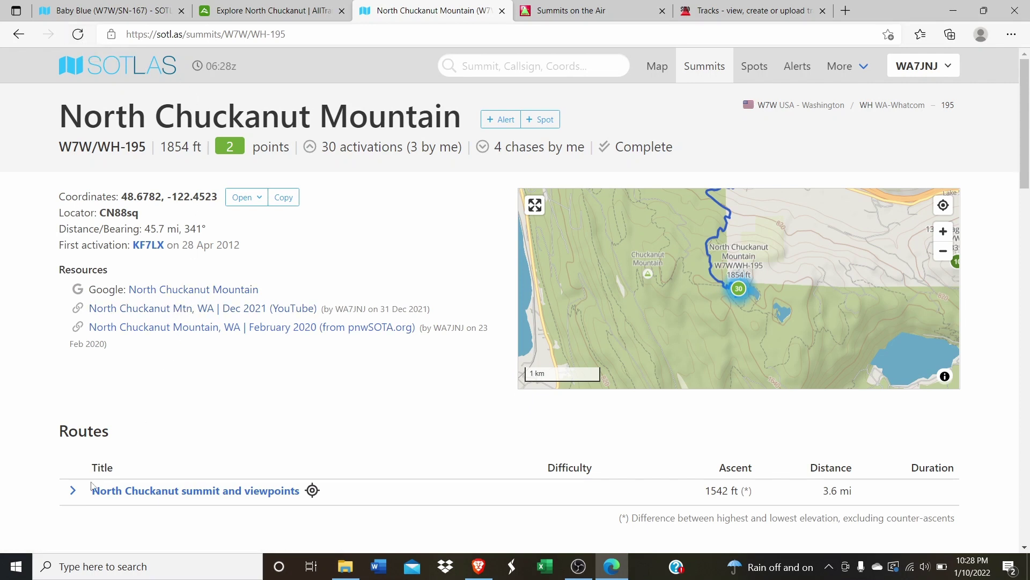
Expand the North Chuckanut summit and viewpoints route and pan the map to its red track
{"action": "left_click", "coordinate": [72, 492]}
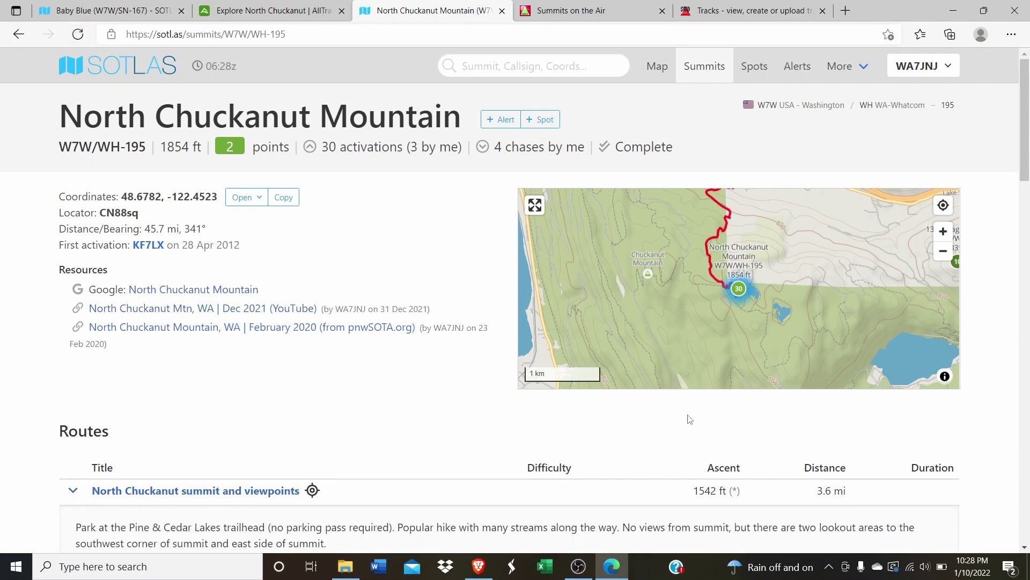
{"action": "scroll", "coordinate": [1005, 221], "scroll_direction": "down", "scroll_amount": 2}
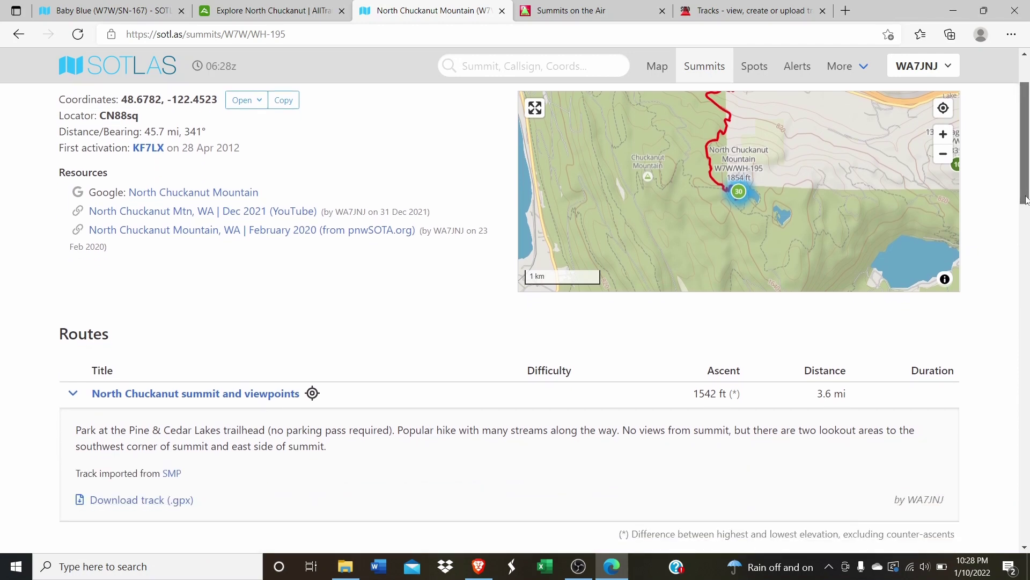
{"action": "left_click_drag", "start_coordinate": [849, 163], "coordinate": [826, 216]}
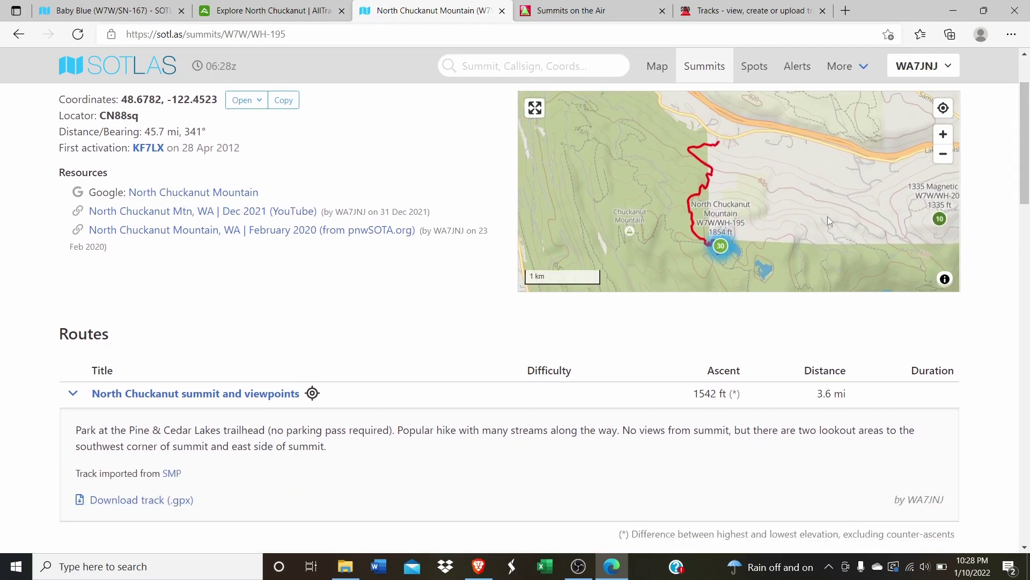